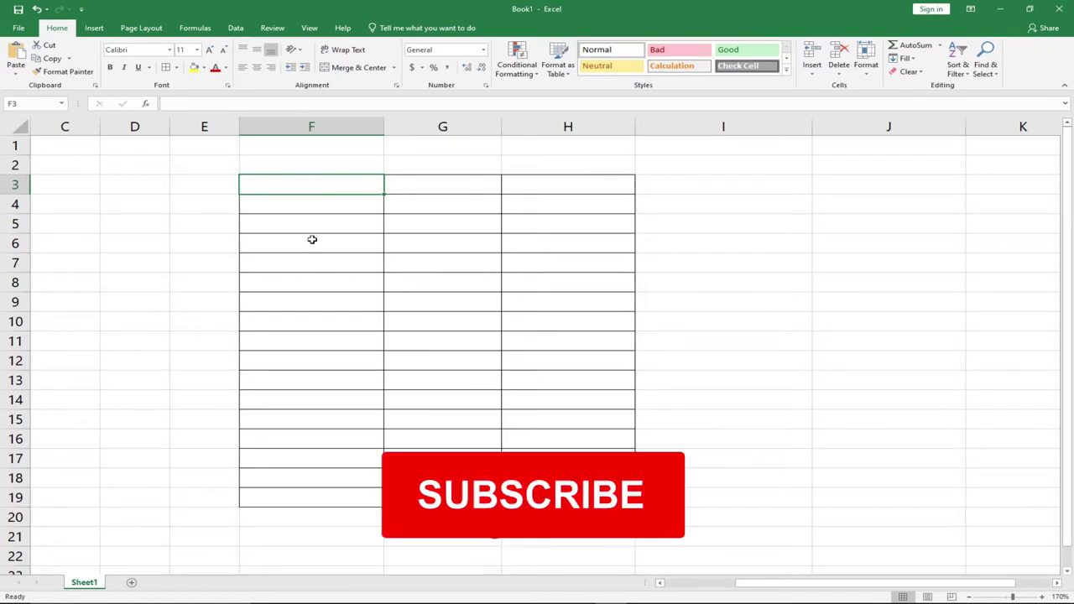
Step: Enter the formula =RAND() in cell F3
{"action": "type", "text": "=rad"}
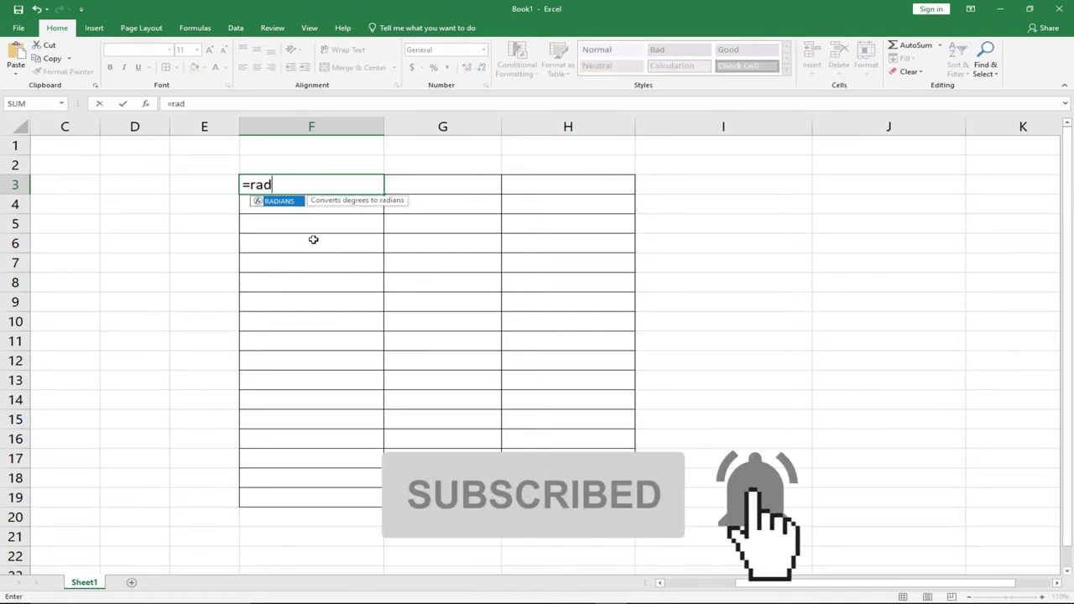
{"action": "key", "text": "BackSpace"}
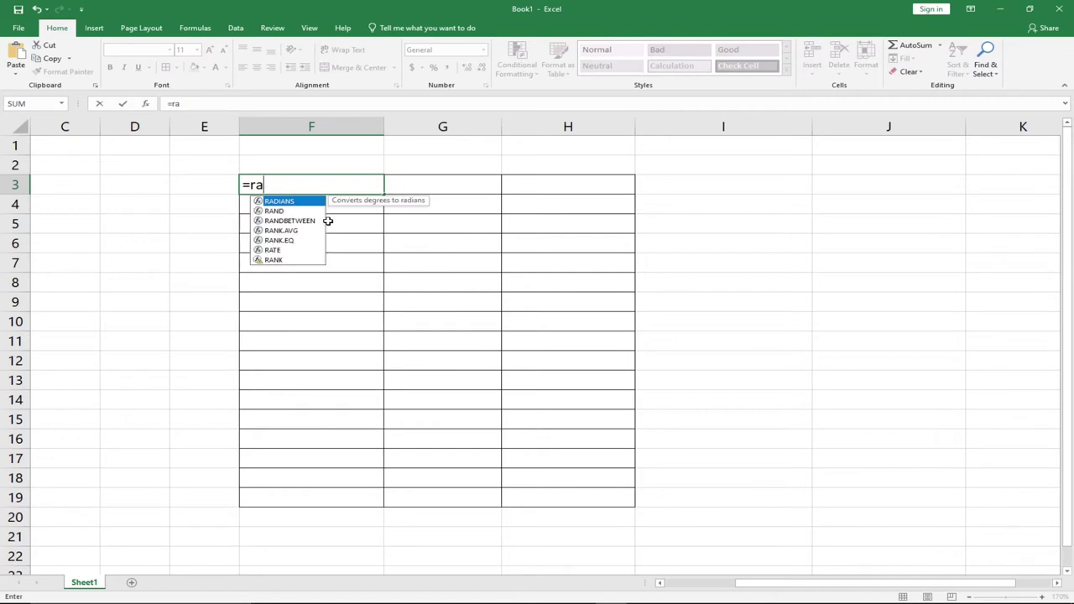
{"action": "type", "text": "n"}
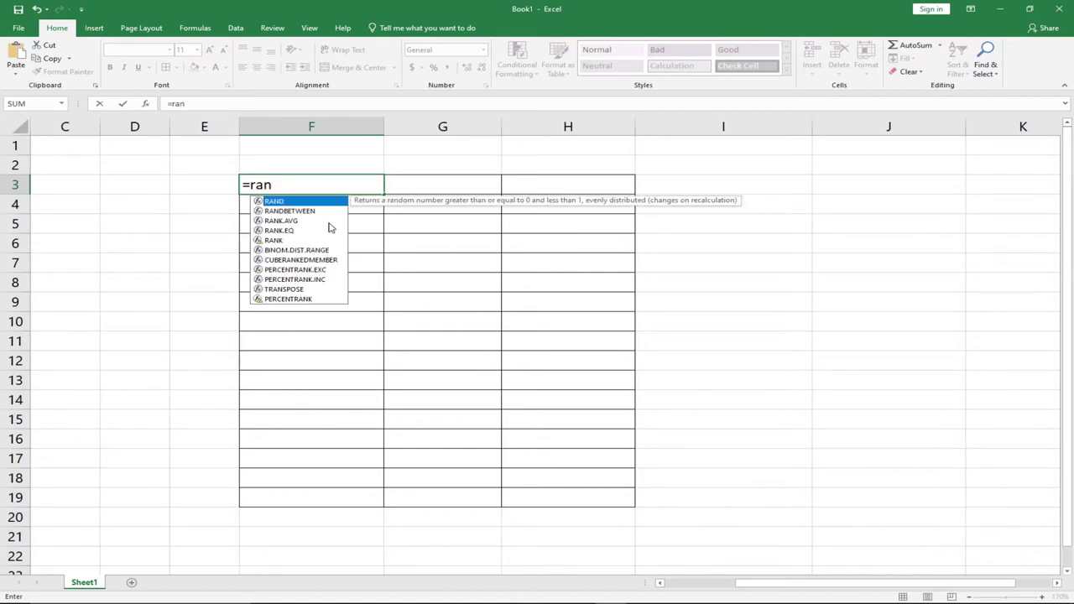
{"action": "key", "text": "Tab"}
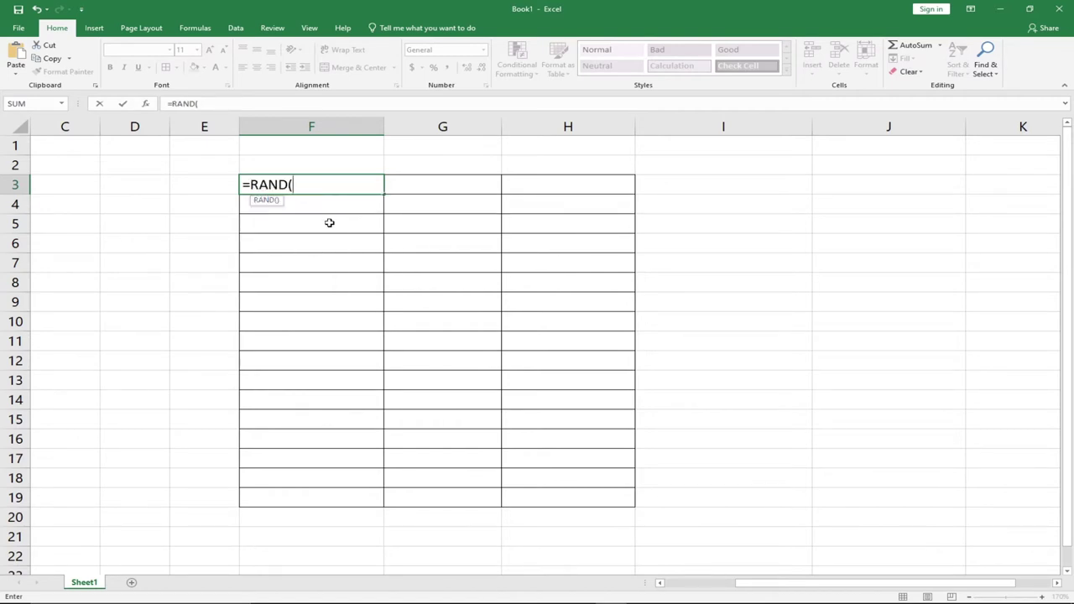
{"action": "type", "text": ")"}
{"action": "key", "text": "Return"}
Step: Recalculate the random number in F3 a few times and fill its formula down to F19
{"action": "left_click", "coordinate": [317, 185]}
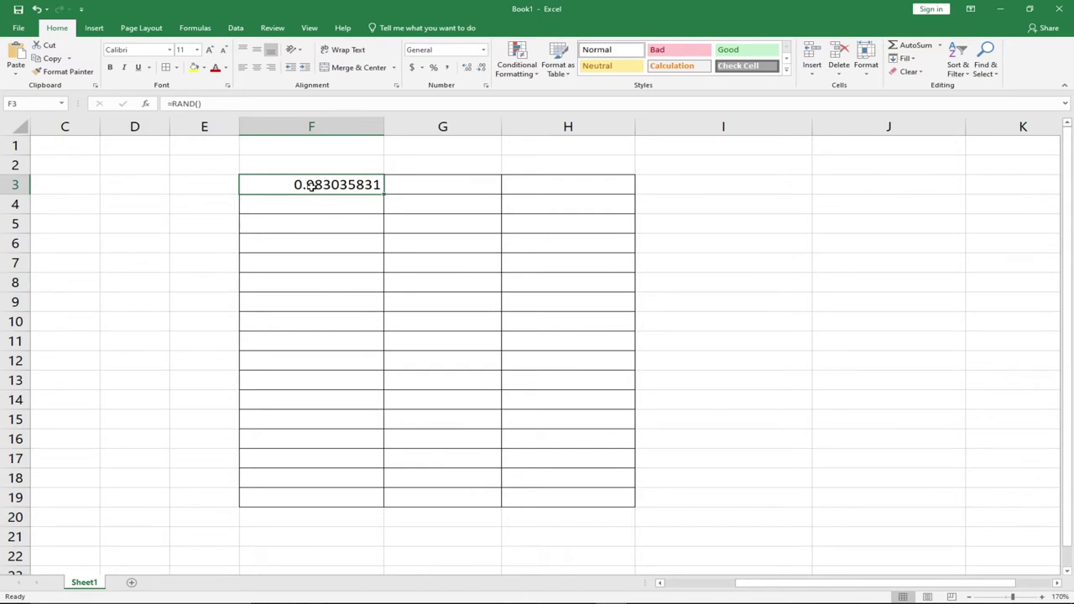
{"action": "key", "text": "F9"}
{"action": "key", "text": "F9"}
{"action": "key", "text": "F9"}
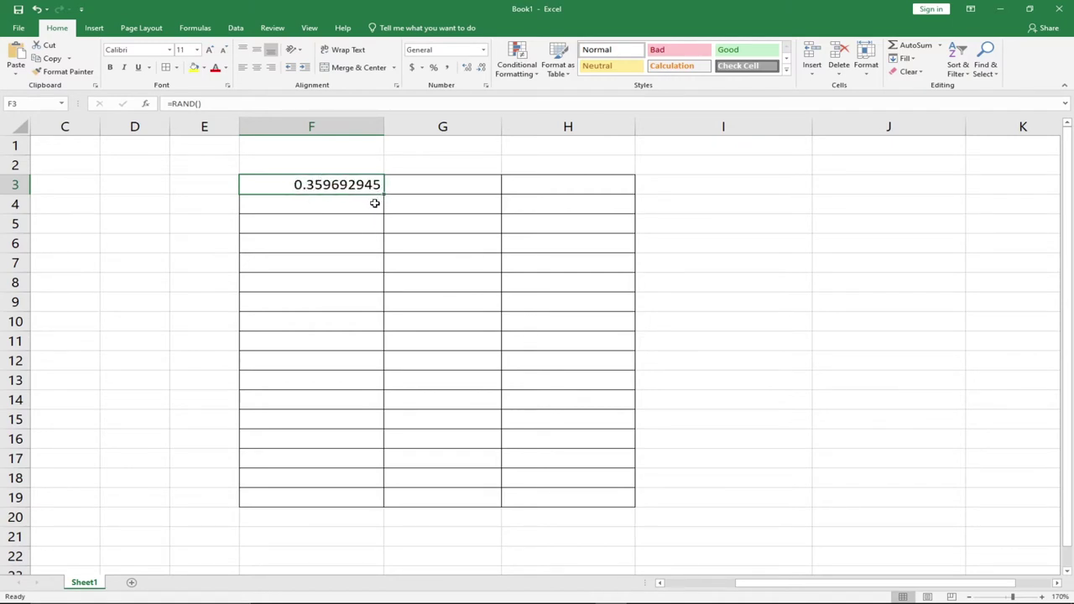
{"action": "left_click_drag", "start_coordinate": [384, 194], "coordinate": [377, 498]}
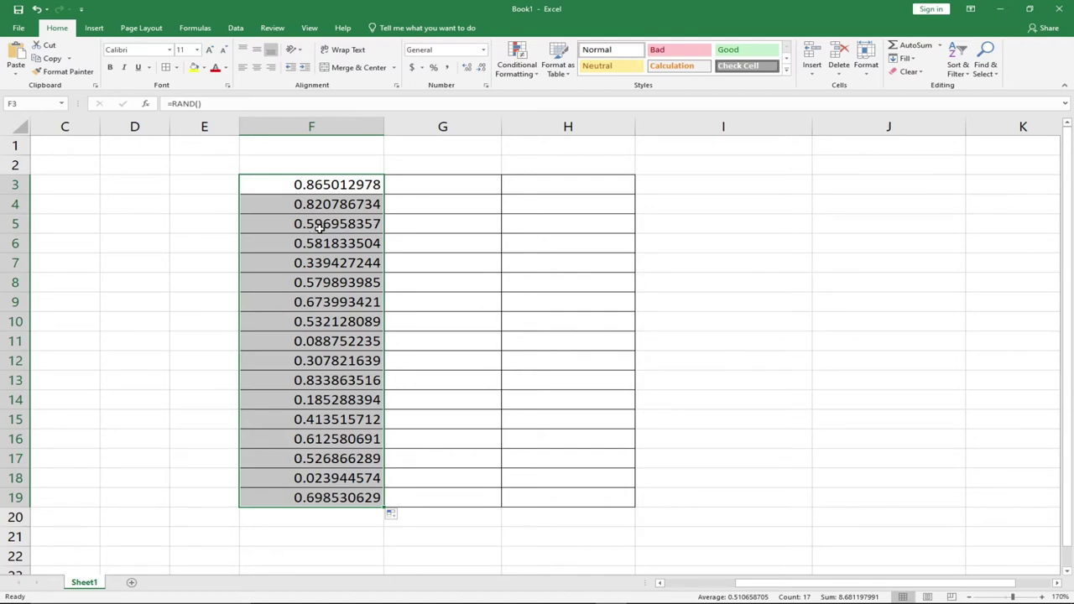
Step: Recalculate the sheet repeatedly to examine how the random decimals in F3:F19 regenerate
{"action": "key", "text": "F9"}
{"action": "key", "text": "F9"}
{"action": "key", "text": "F9"}
{"action": "key", "text": "F9"}
{"action": "key", "text": "F9"}
{"action": "key", "text": "F9"}
{"action": "key", "text": "F9"}
{"action": "key", "text": "F9"}
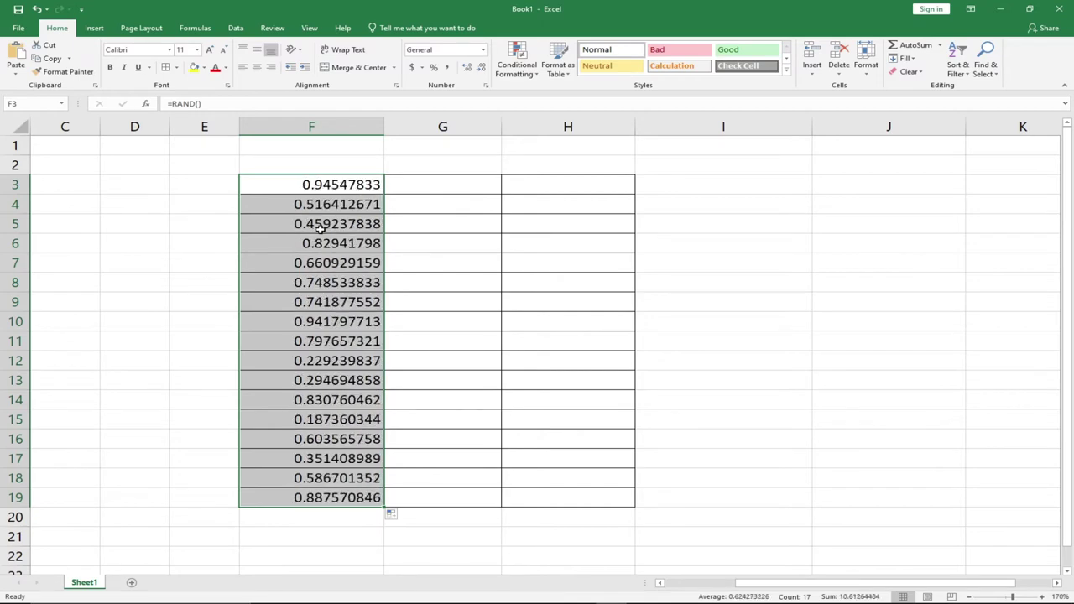
{"action": "key", "text": "F9"}
{"action": "key", "text": "F9"}
{"action": "key", "text": "F9"}
{"action": "key", "text": "F9"}
{"action": "key", "text": "F9"}
{"action": "key", "text": "F9"}
{"action": "key", "text": "F9"}
{"action": "key", "text": "F9"}
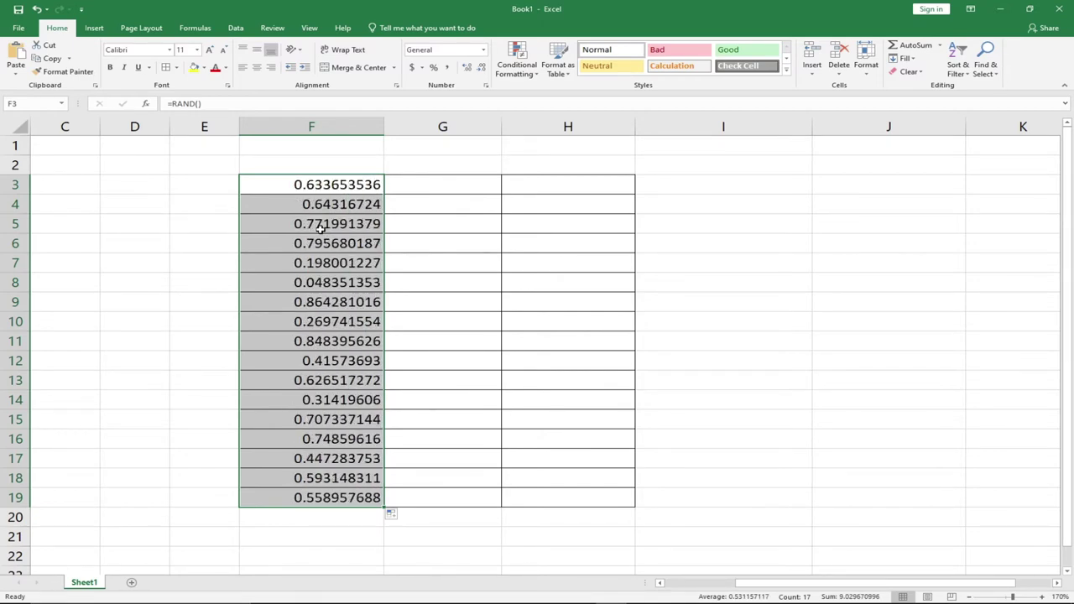
{"action": "key", "text": "F9"}
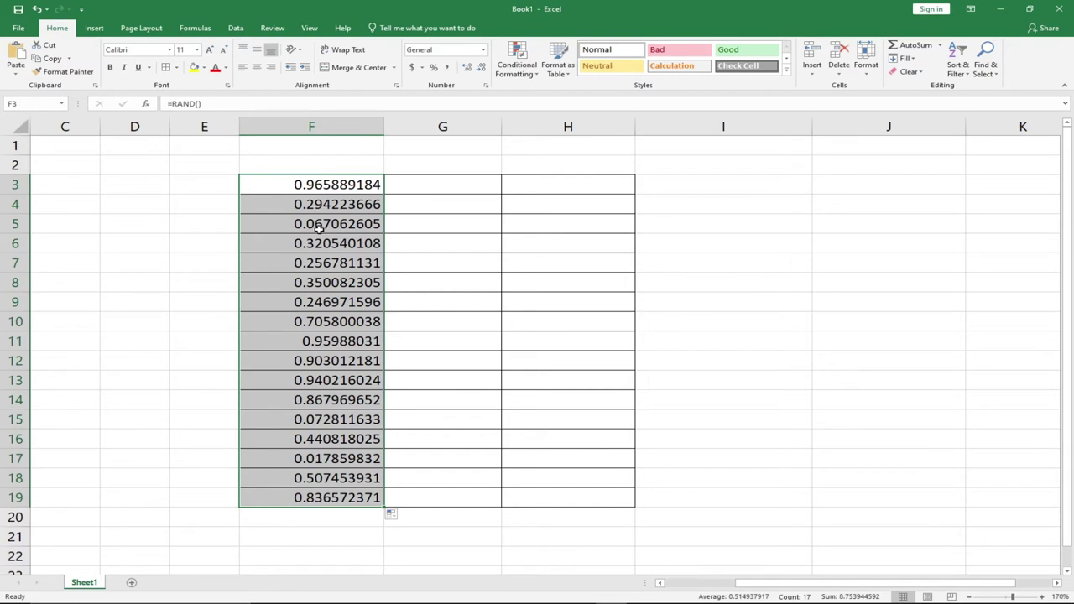
{"action": "key", "text": "F9"}
{"action": "key", "text": "F9"}
{"action": "key", "text": "F9"}
{"action": "key", "text": "F9"}
{"action": "key", "text": "F9"}
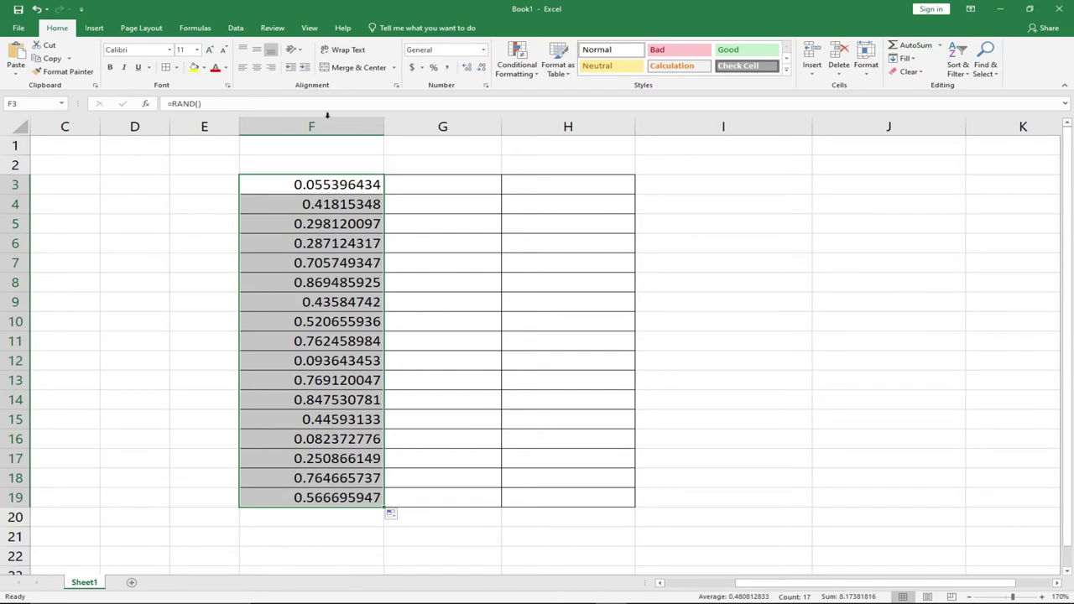
Step: Format F3:F19 as percentages and recalculate the sheet several times to refresh the random values
{"action": "left_click", "coordinate": [436, 70]}
{"action": "key", "text": "F9"}
{"action": "key", "text": "F9"}
{"action": "key", "text": "F9"}
{"action": "key", "text": "F9"}
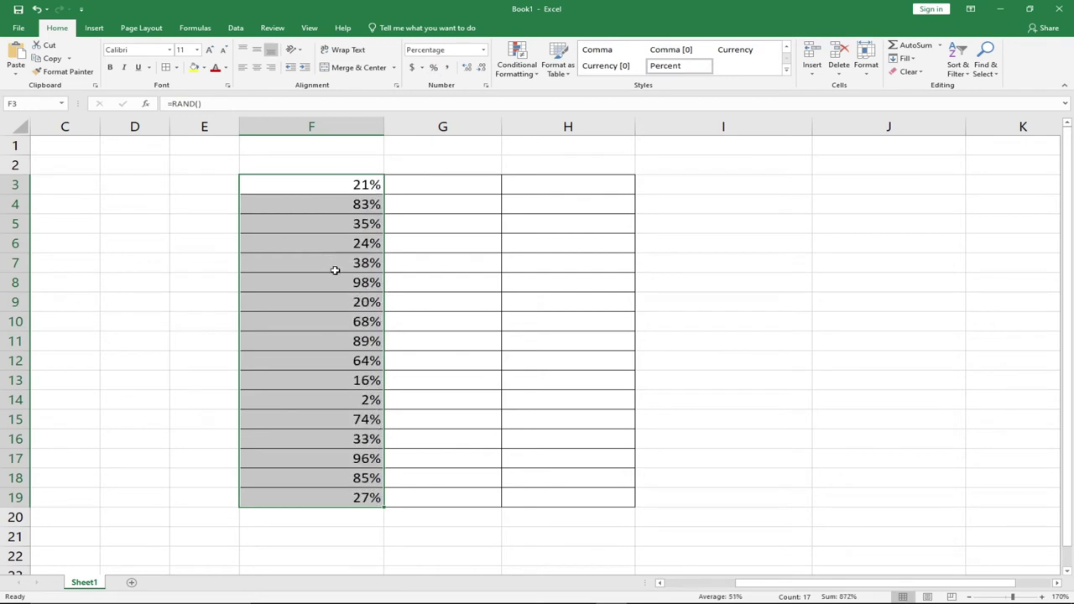
{"action": "key", "text": "F9"}
{"action": "key", "text": "F9"}
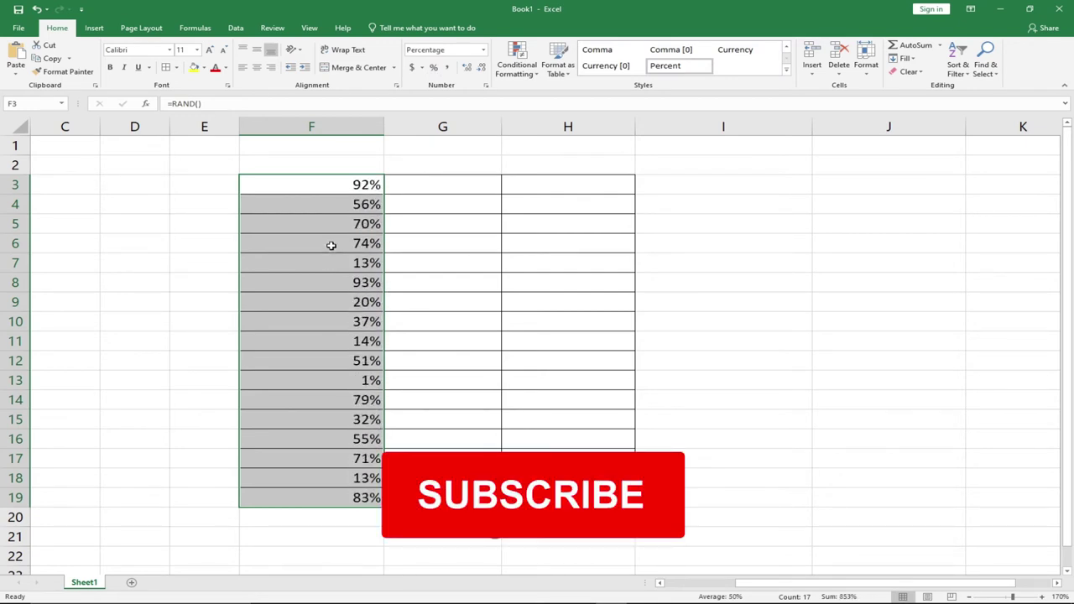
{"action": "key", "text": "F9"}
{"action": "key", "text": "F9"}
{"action": "key", "text": "F9"}
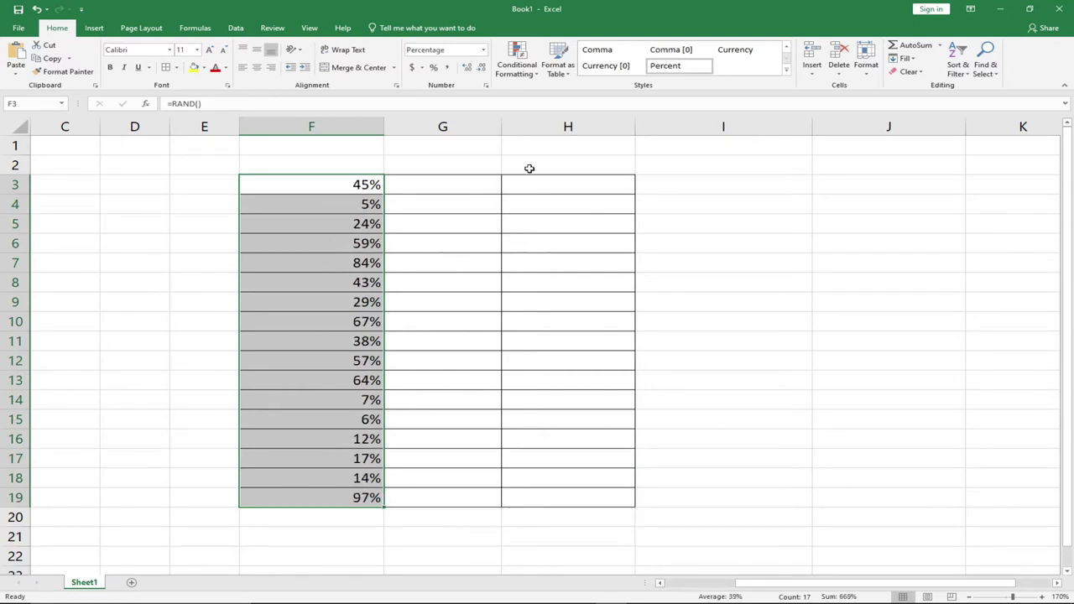
Step: Enter =RANDBETWEEN(10,50) in cell G3 and fill the formula down to G19
{"action": "left_click", "coordinate": [455, 182]}
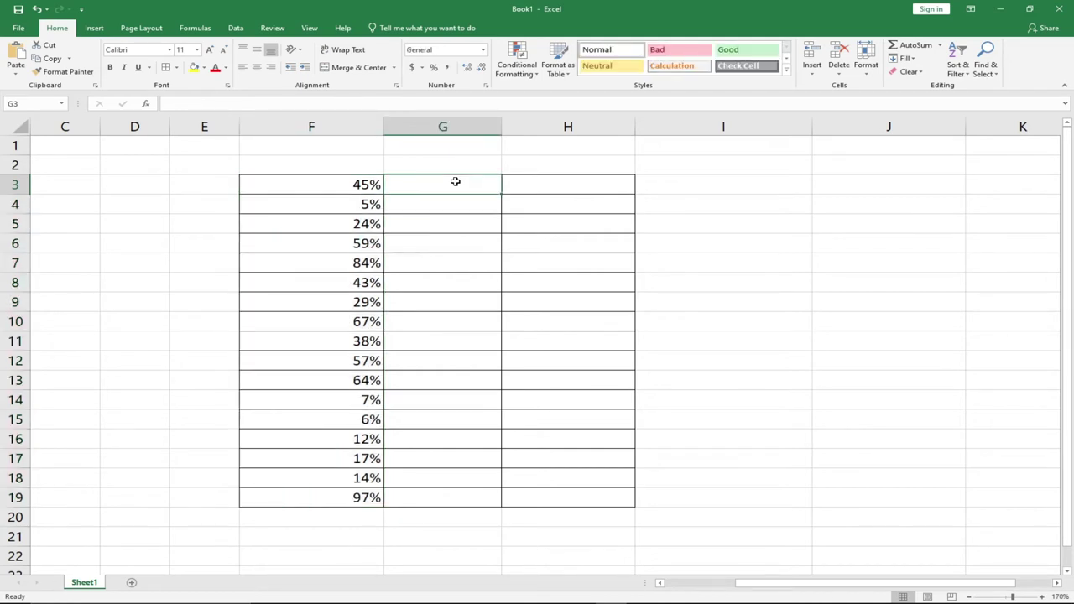
{"action": "type", "text": "=ra"}
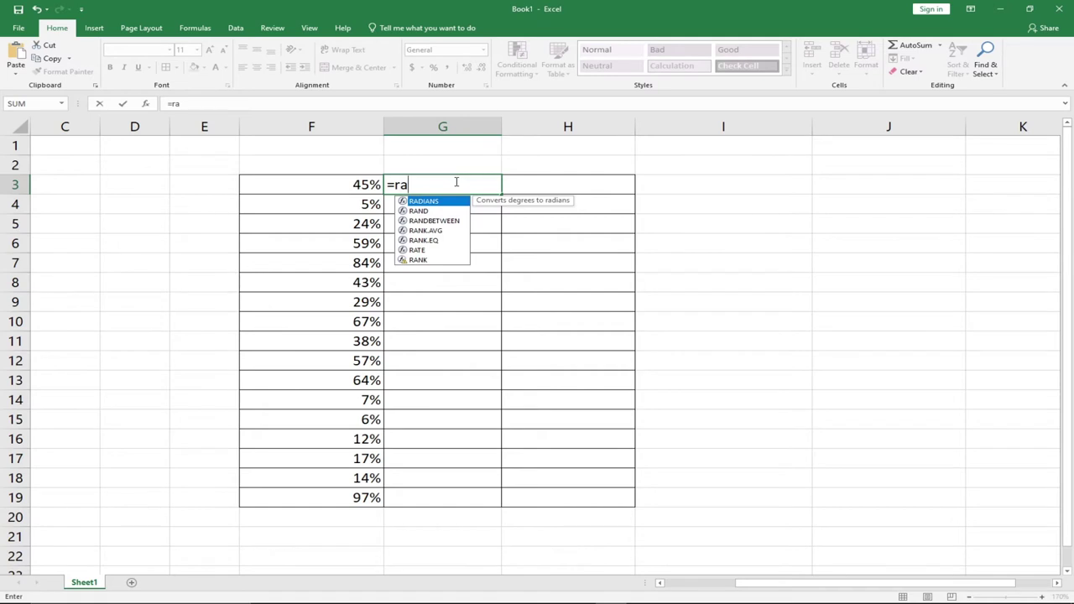
{"action": "key", "text": "Down"}
{"action": "key", "text": "Down"}
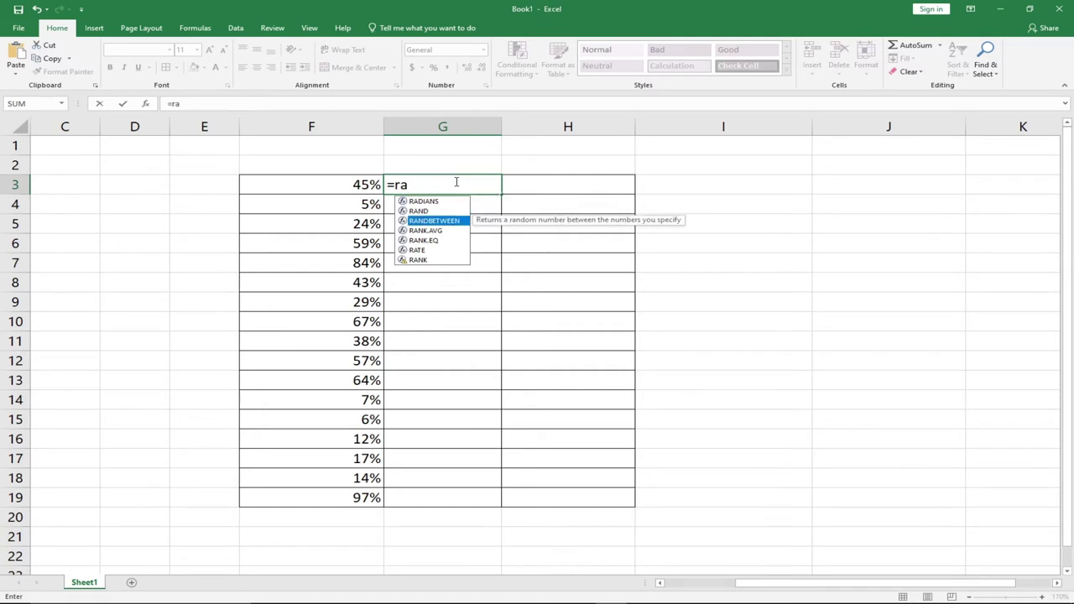
{"action": "key", "text": "Tab"}
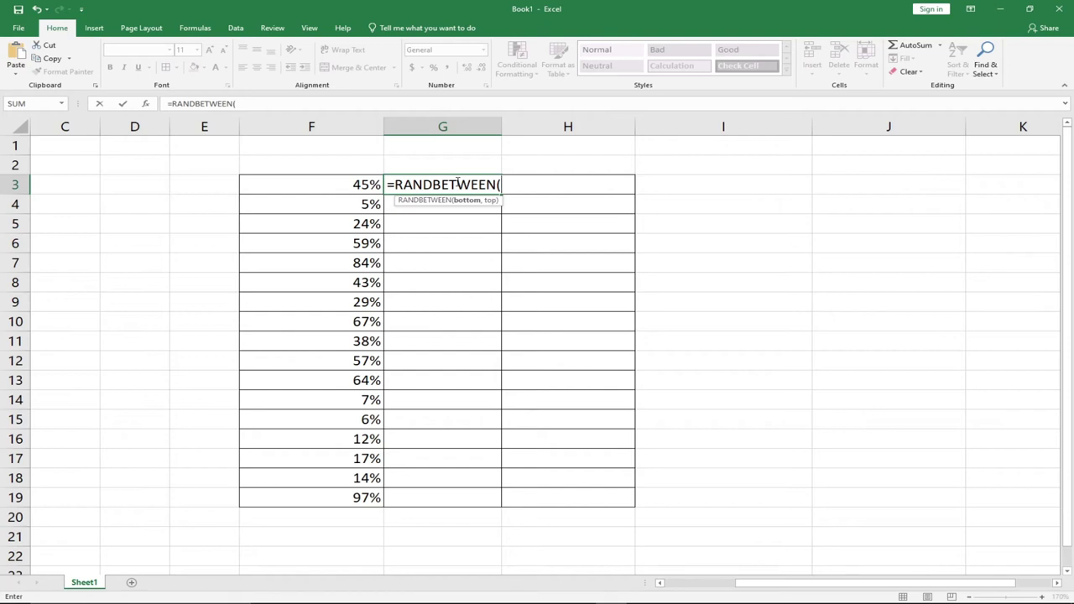
{"action": "type", "text": "10,50)"}
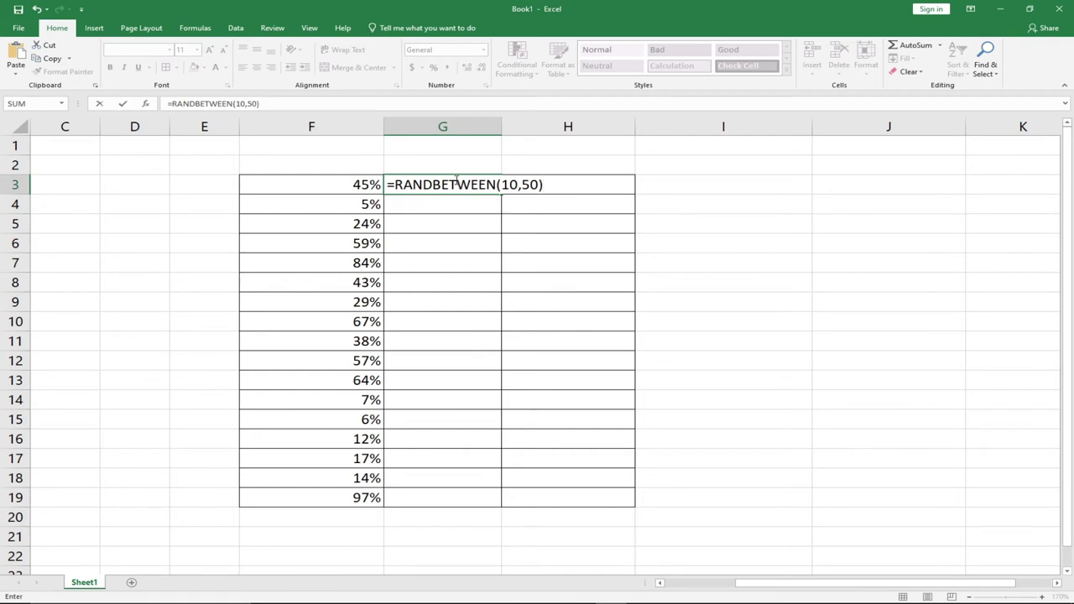
{"action": "key", "text": "Return"}
{"action": "left_click", "coordinate": [455, 185]}
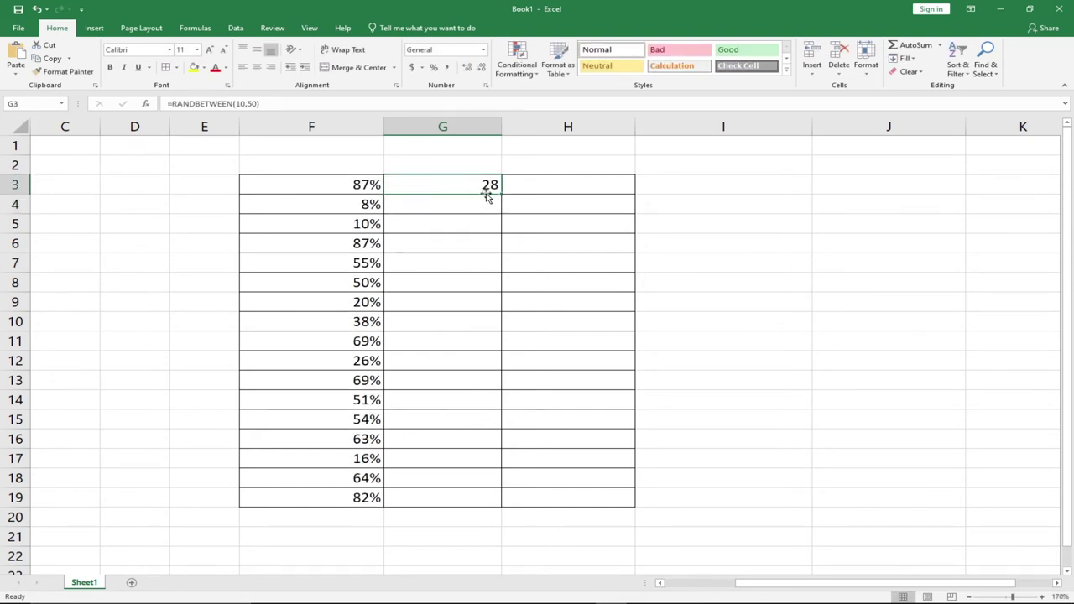
{"action": "left_click_drag", "start_coordinate": [502, 193], "coordinate": [477, 494]}
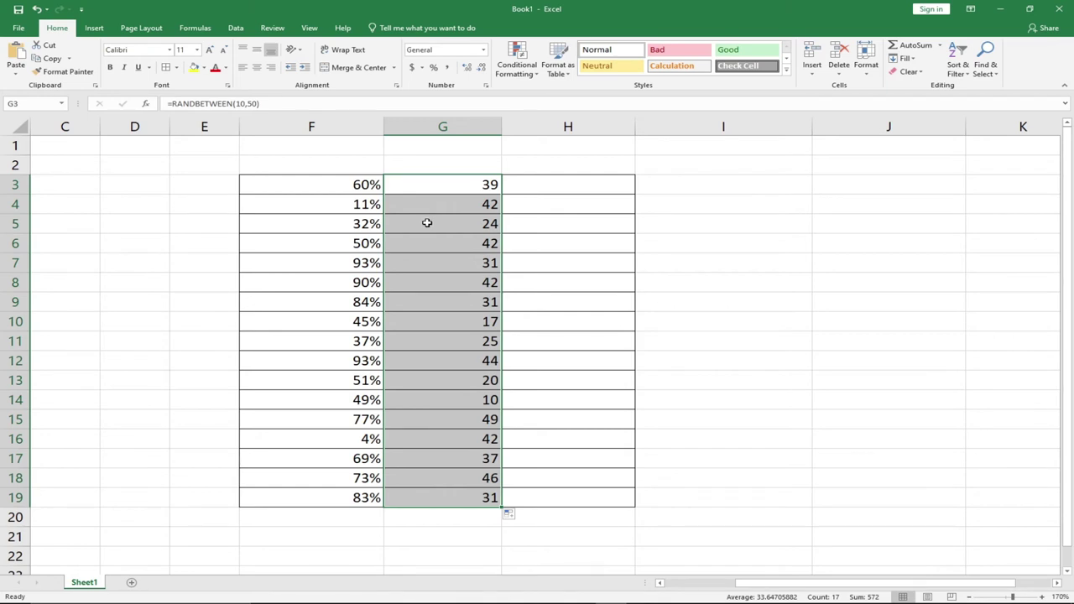
Step: Extend the G3 formula to =RANDBETWEEN(10,50)+RAND() and fill it down to G19
{"action": "left_click", "coordinate": [474, 188]}
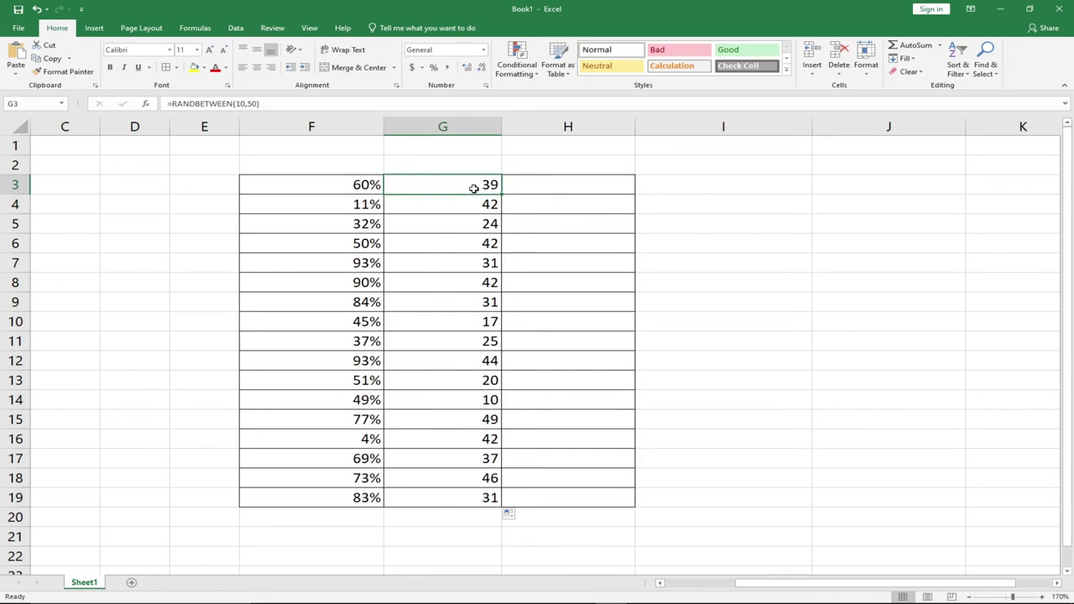
{"action": "double_click", "coordinate": [474, 188]}
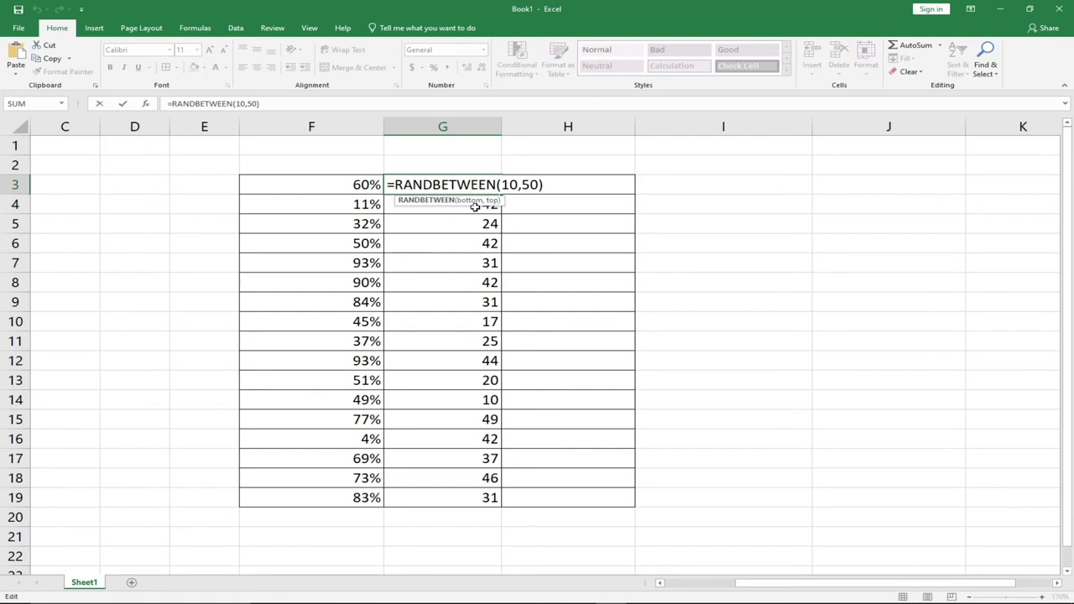
{"action": "left_click", "coordinate": [550, 188]}
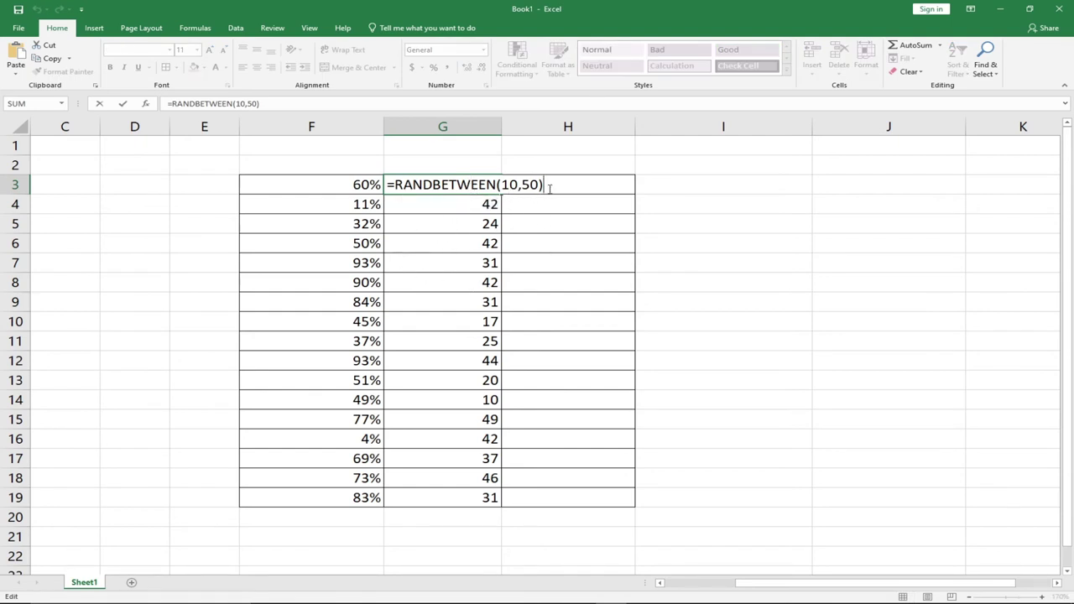
{"action": "type", "text": "+r"}
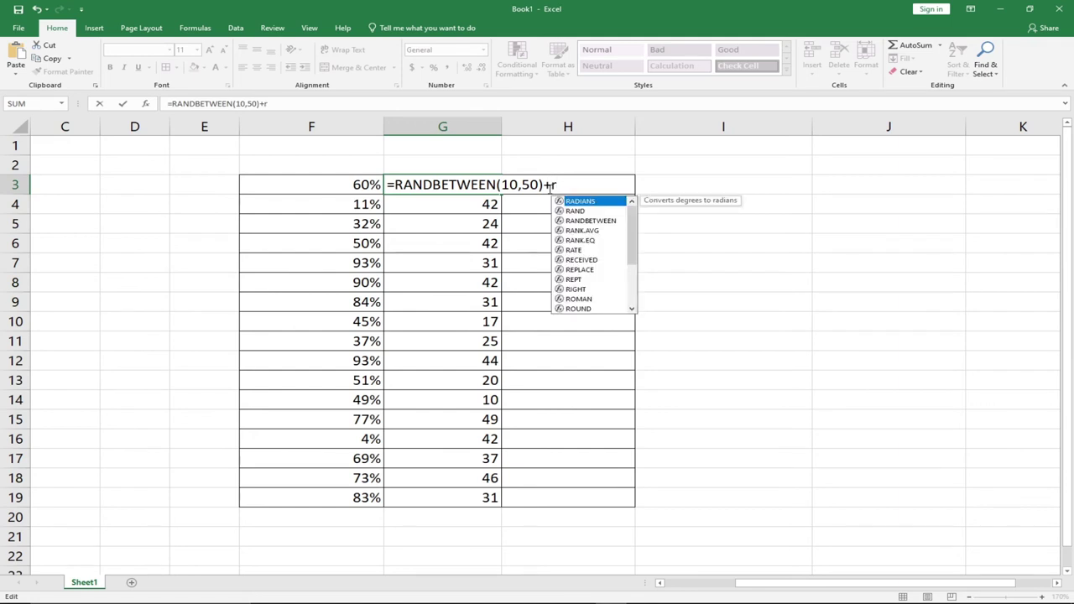
{"action": "key", "text": "Down"}
{"action": "key", "text": "Tab"}
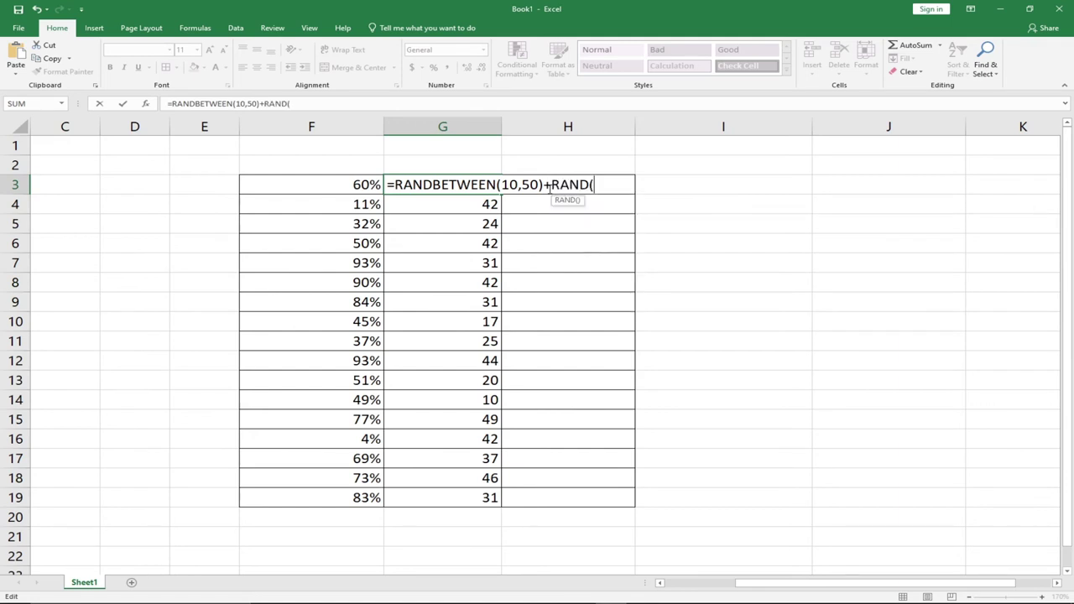
{"action": "type", "text": ")"}
{"action": "key", "text": "Return"}
{"action": "left_click", "coordinate": [442, 185]}
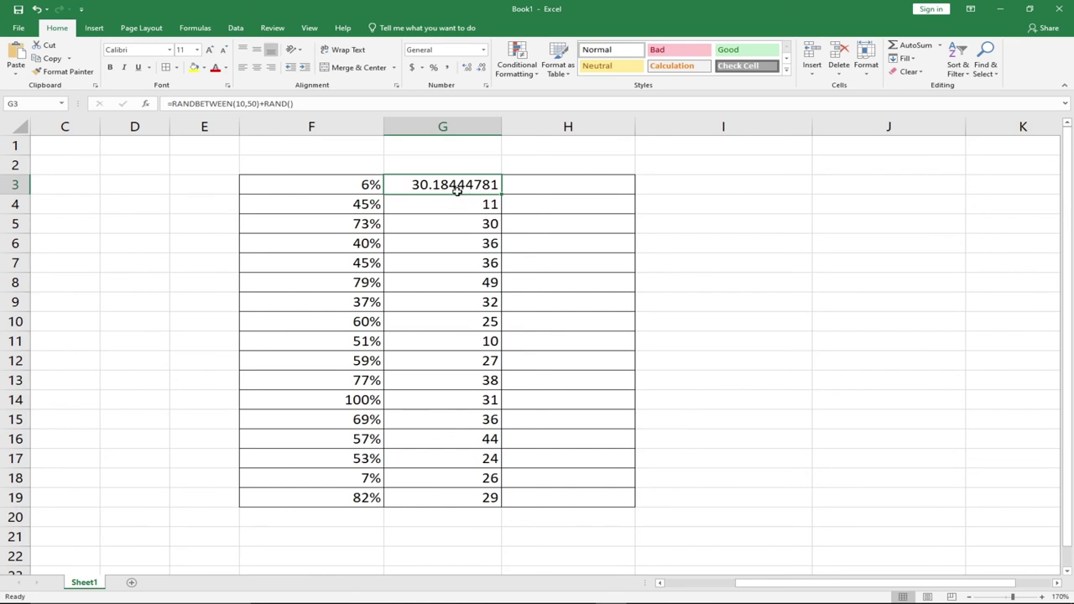
{"action": "left_click_drag", "start_coordinate": [501, 194], "coordinate": [487, 500]}
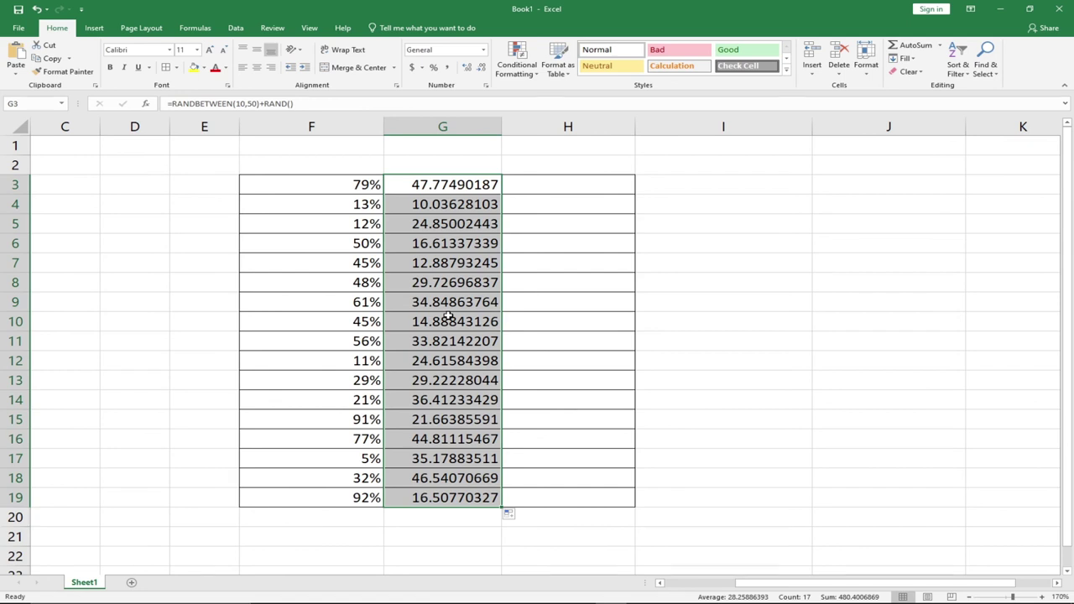
Step: Undo the last fill in column G and the addition of RAND() to the G3 formula
{"action": "key", "text": "ctrl+z"}
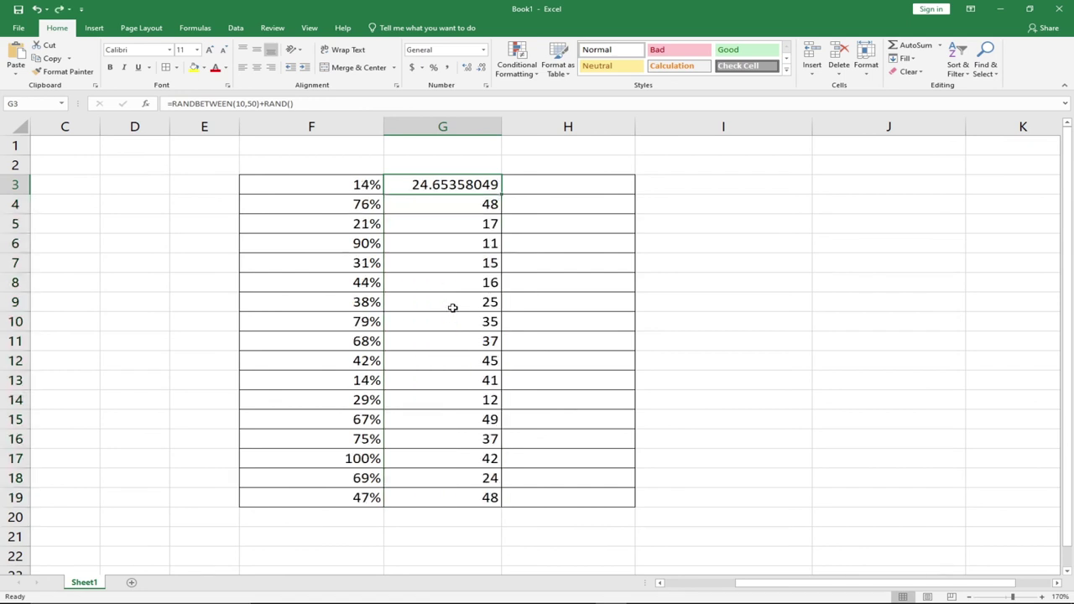
{"action": "key", "text": "ctrl+z"}
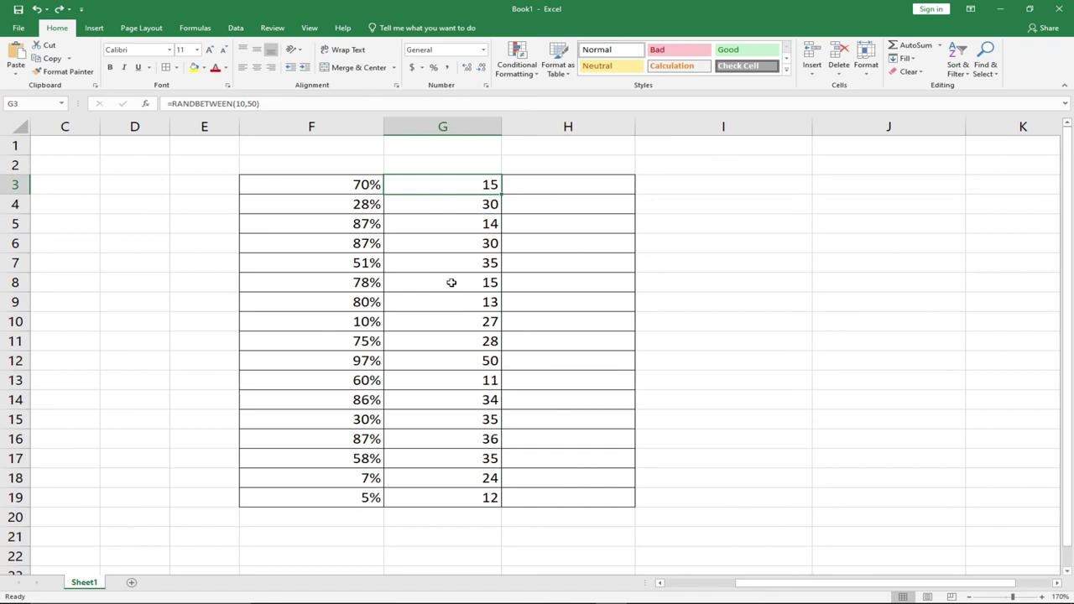
Step: Select cell H3, the first empty cell of the table's third column
{"action": "left_click", "coordinate": [562, 184]}
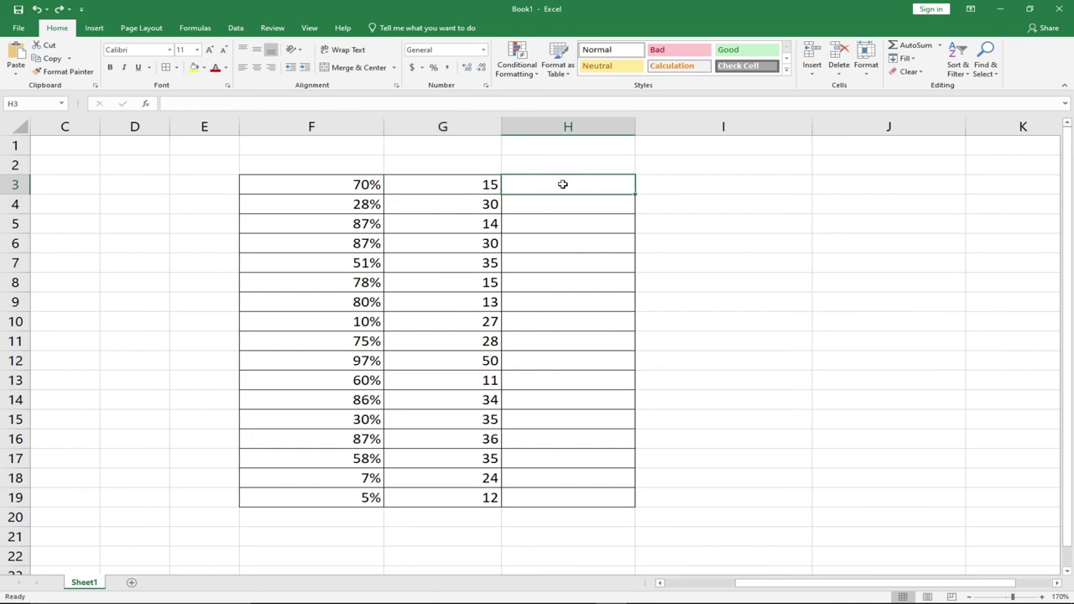